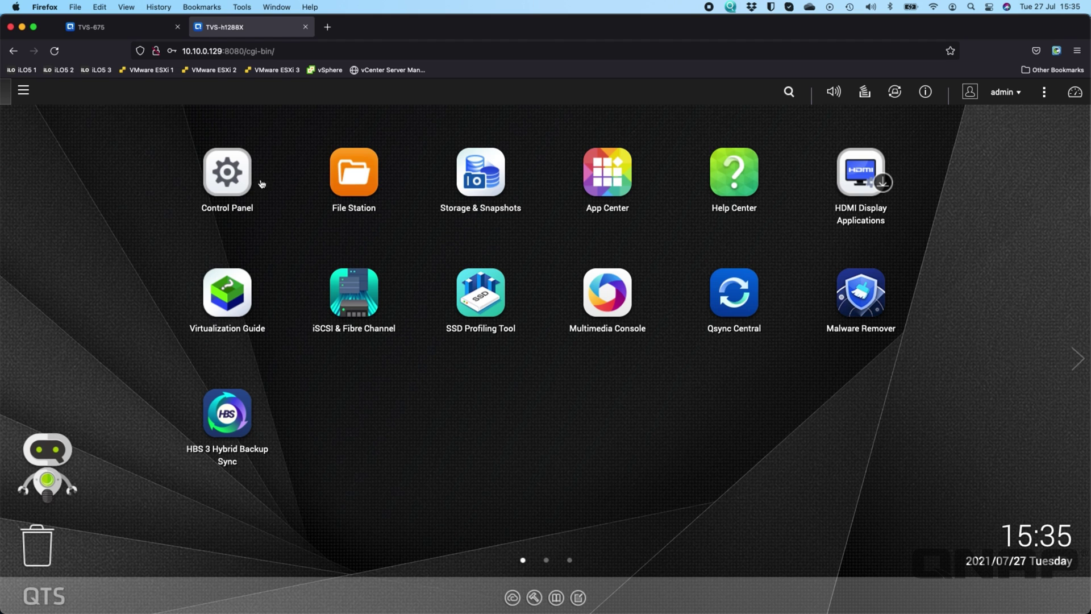
Open the Control Panel from the QTS desktop
click(232, 173)
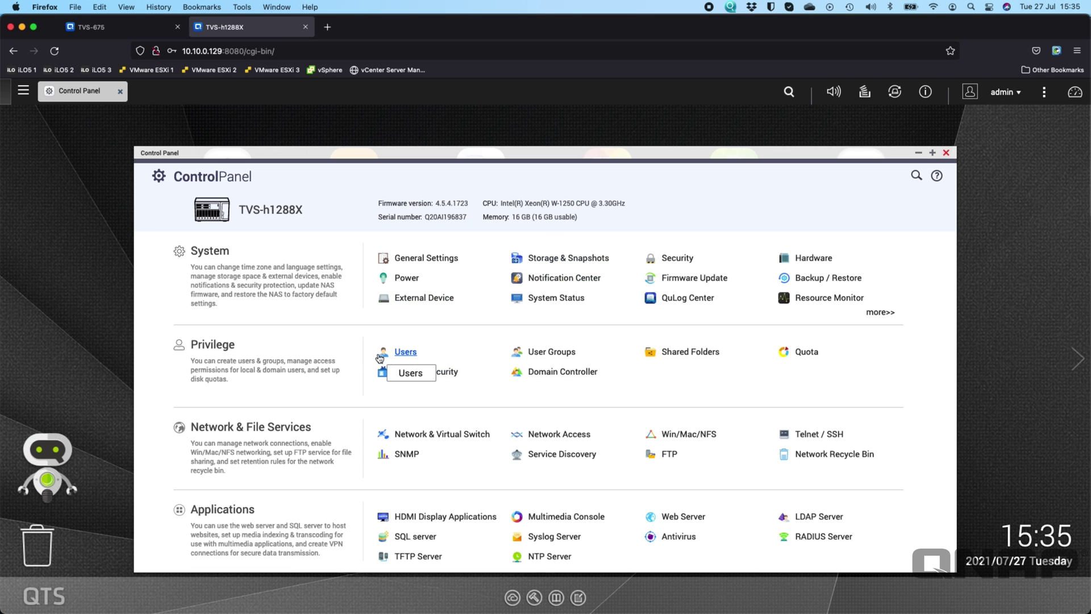
Show the Shared Folders list with the Public and homes shares, after glancing at Advanced Permissions
click(670, 350)
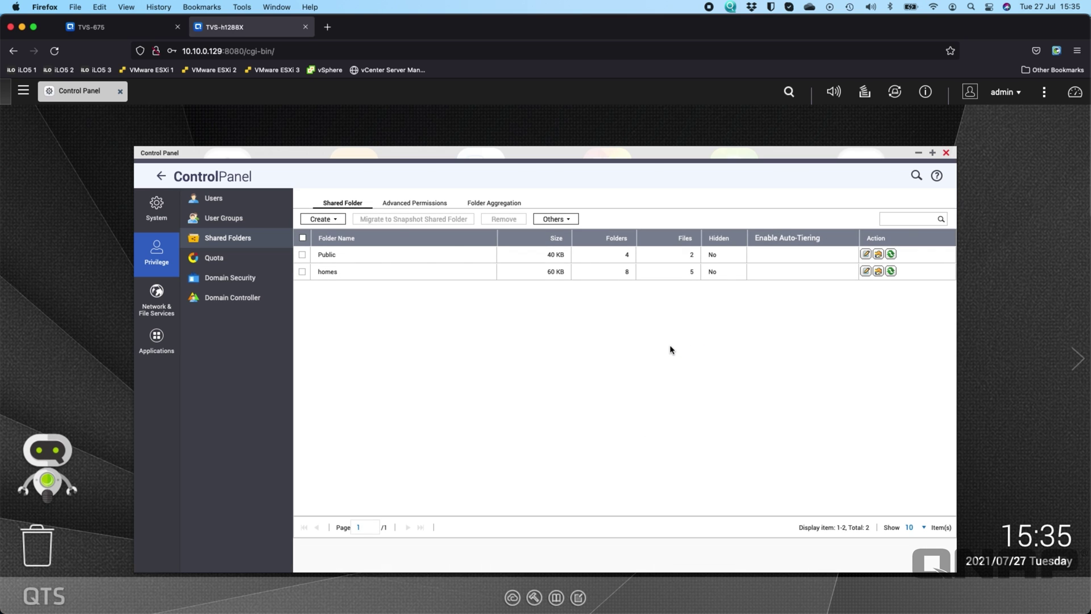
click(415, 203)
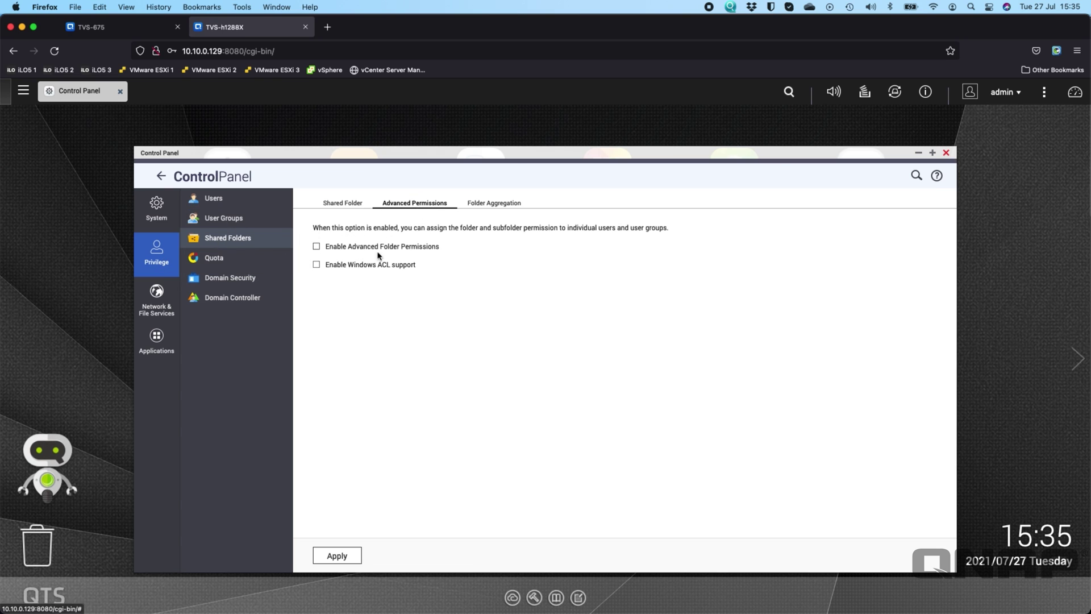
click(342, 205)
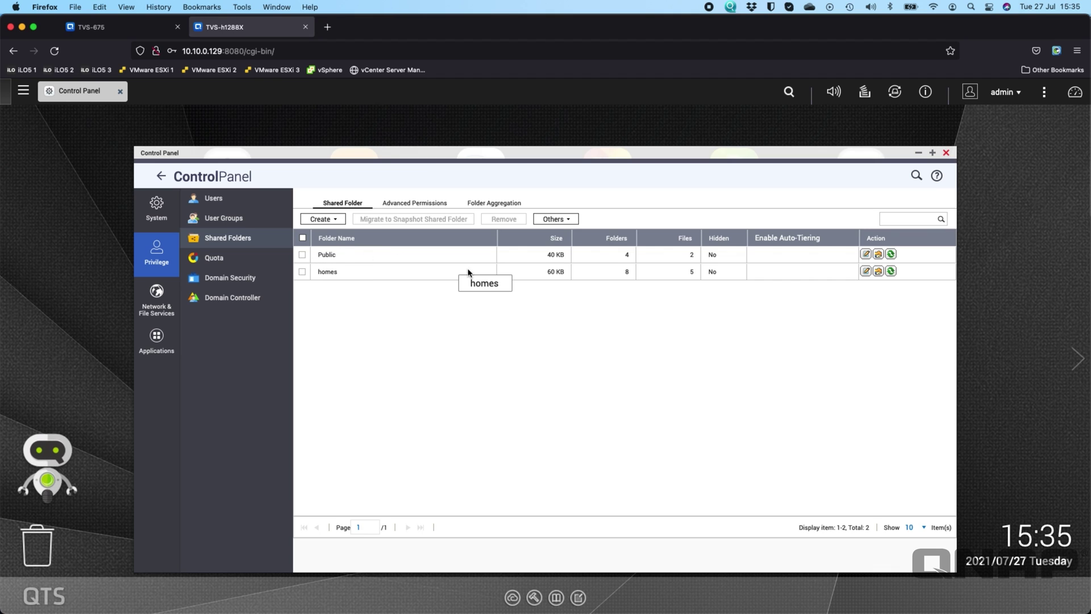
Open the Public share's permission editor, then launch File Station from the main menu
click(878, 254)
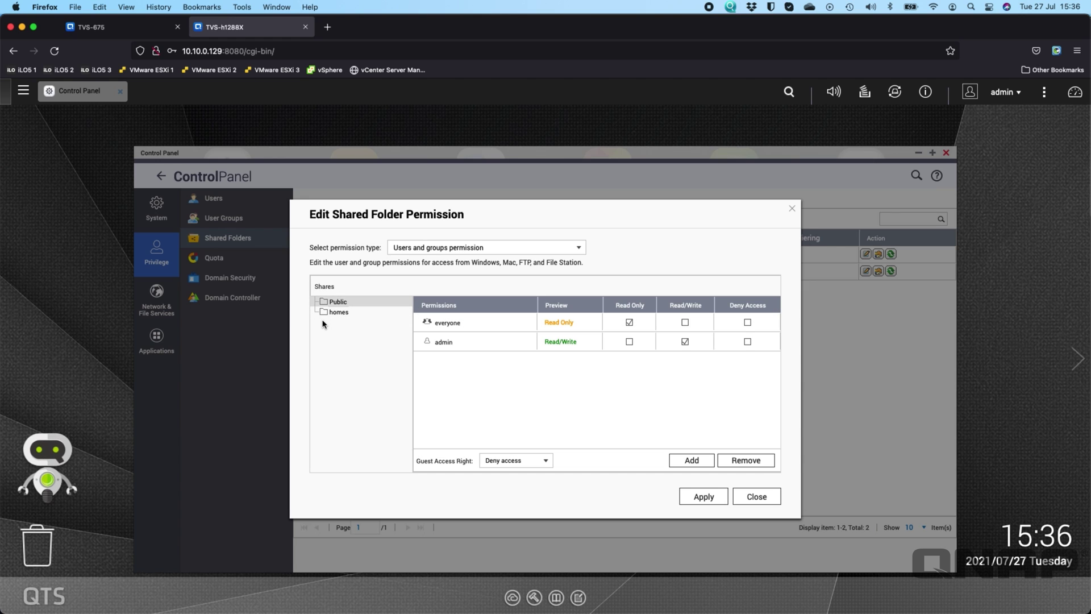
click(24, 89)
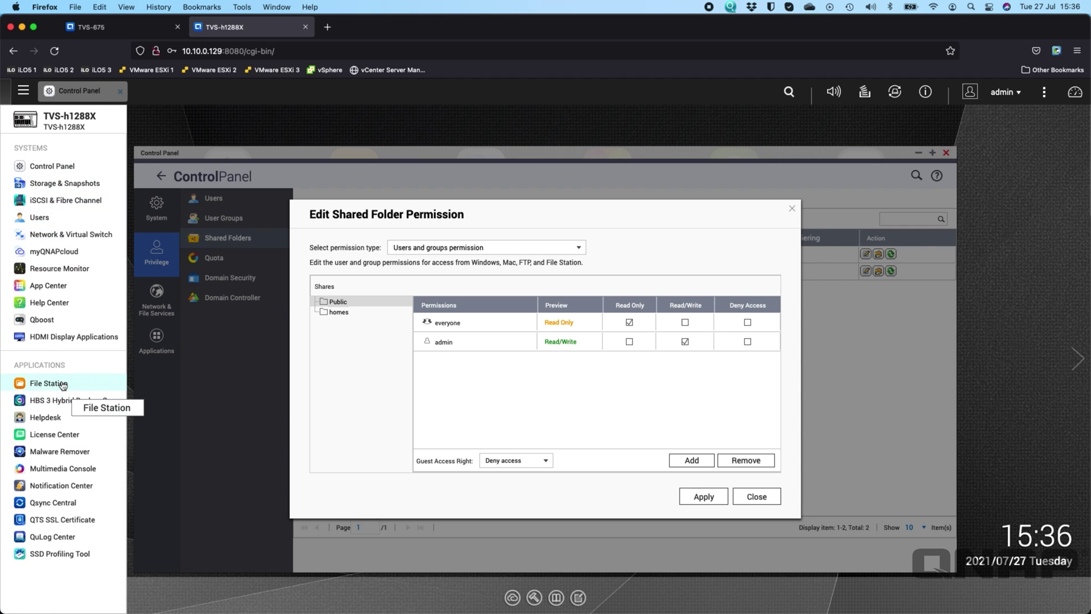
click(63, 385)
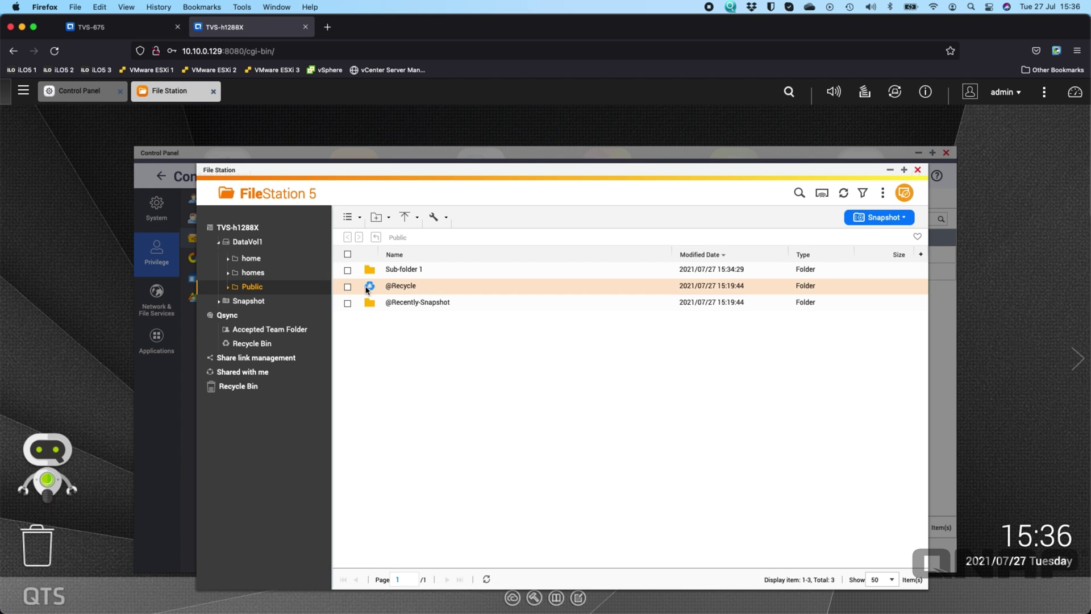
Browse Public > Sub-folder 1 > Sub-folder 2 to confirm it is empty, then close File Station
double_click(405, 273)
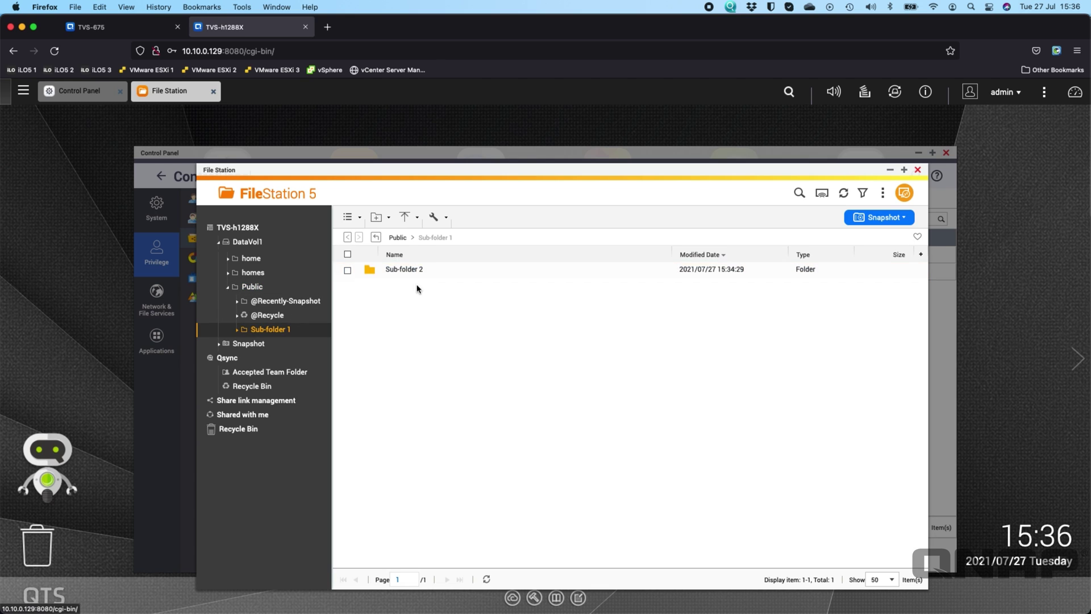
double_click(404, 271)
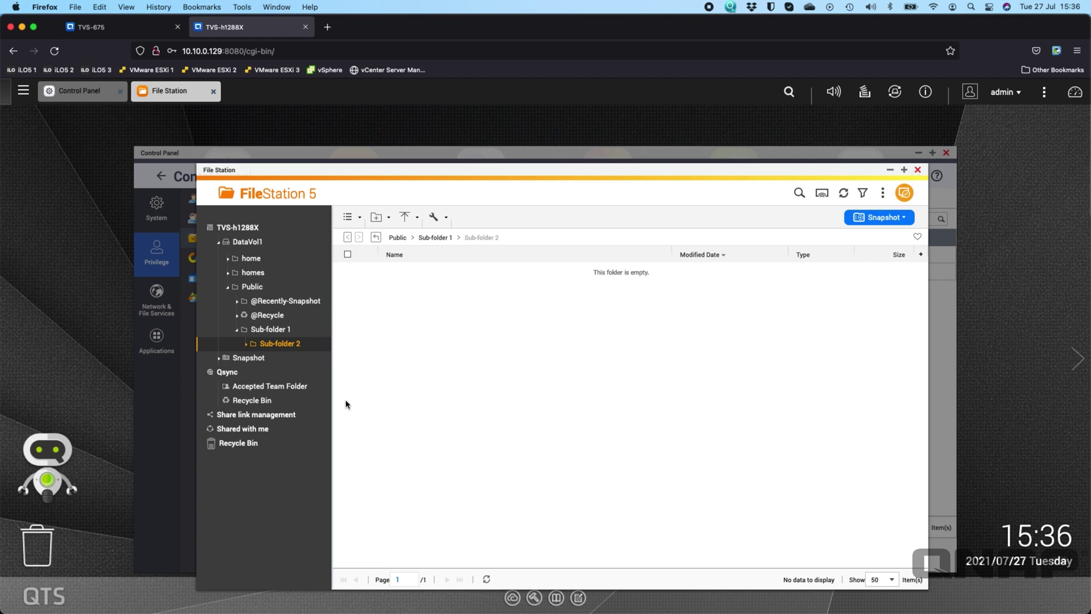
click(918, 170)
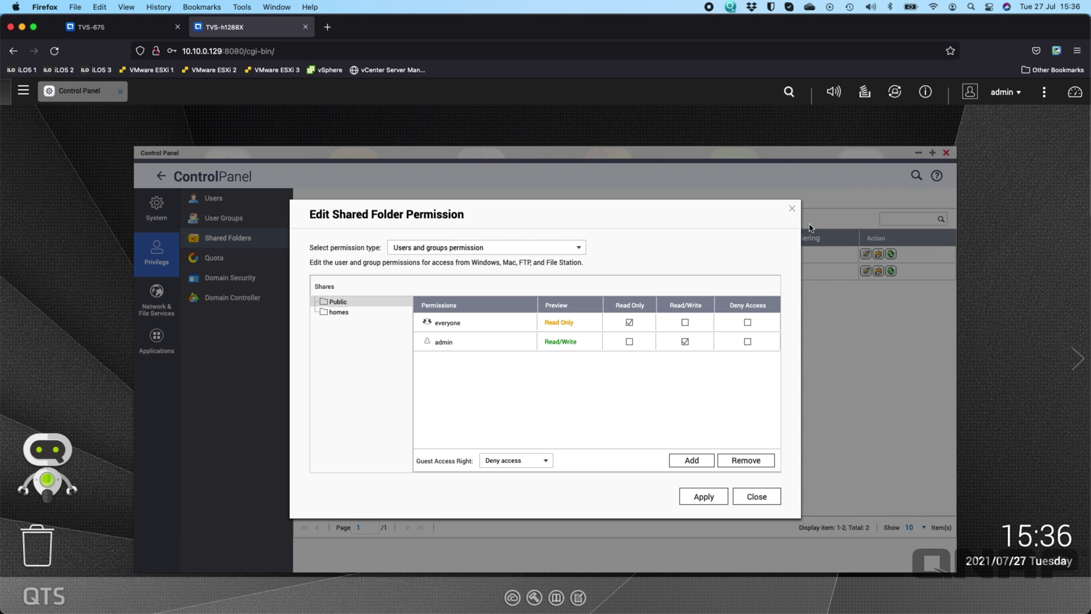
Enable Advanced Folder Permissions, leaving Windows ACL support off, and confirm the change
click(792, 209)
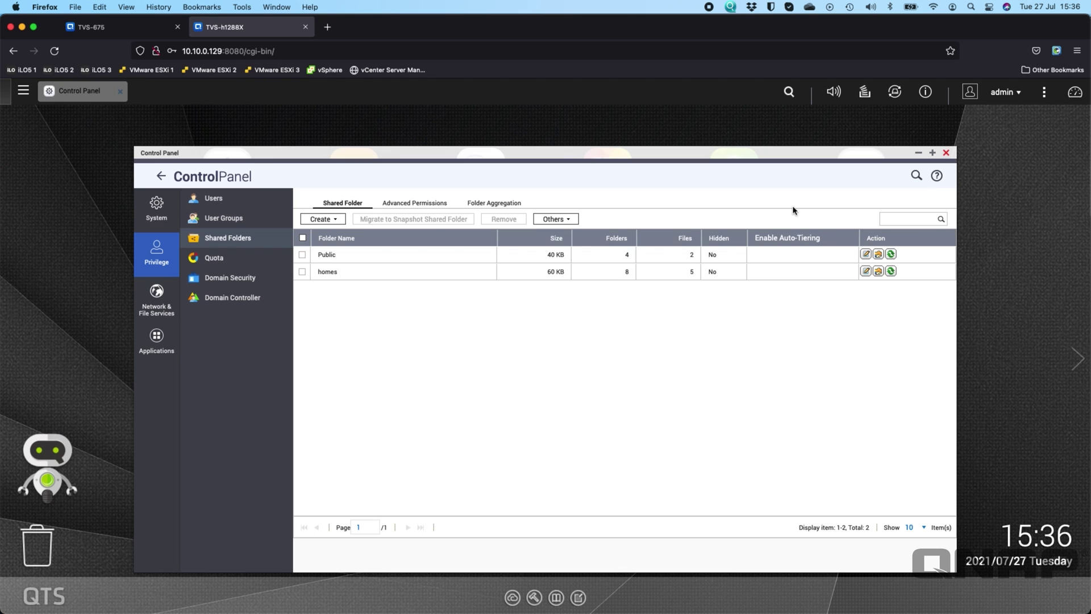
click(427, 205)
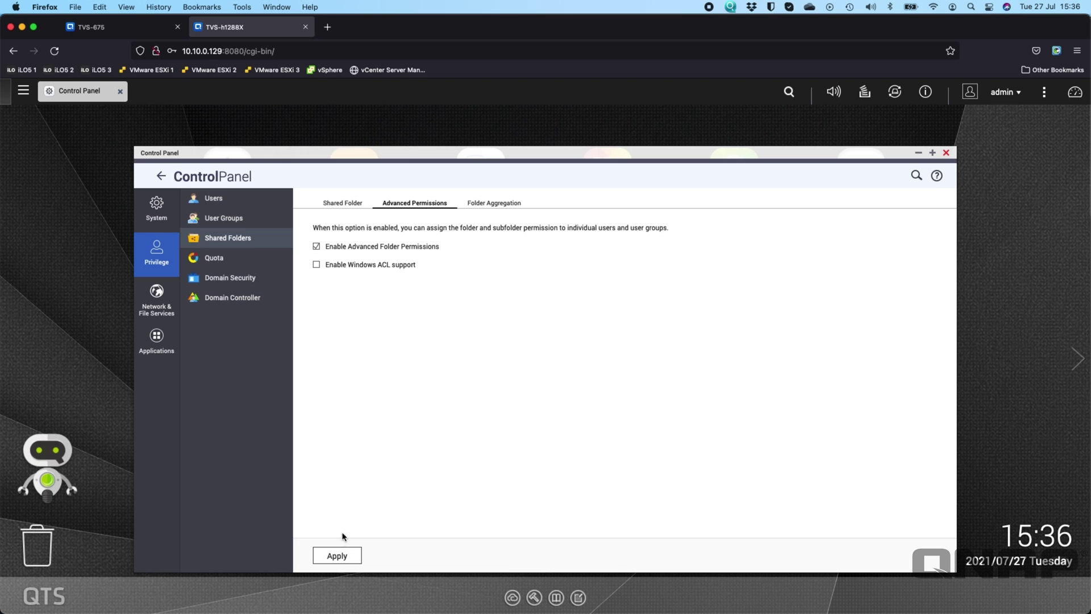
click(342, 555)
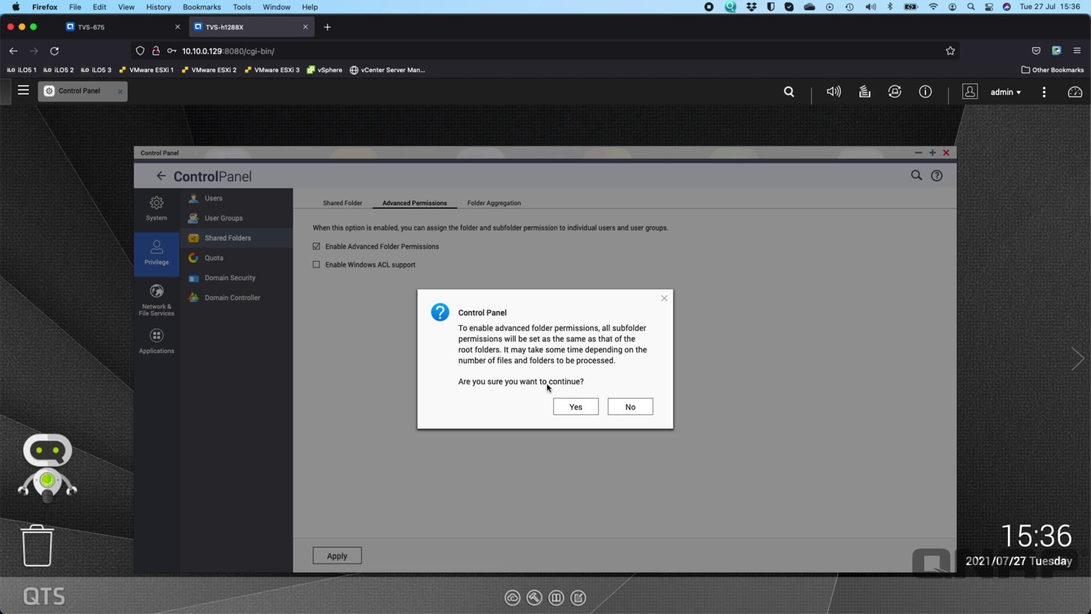
click(582, 405)
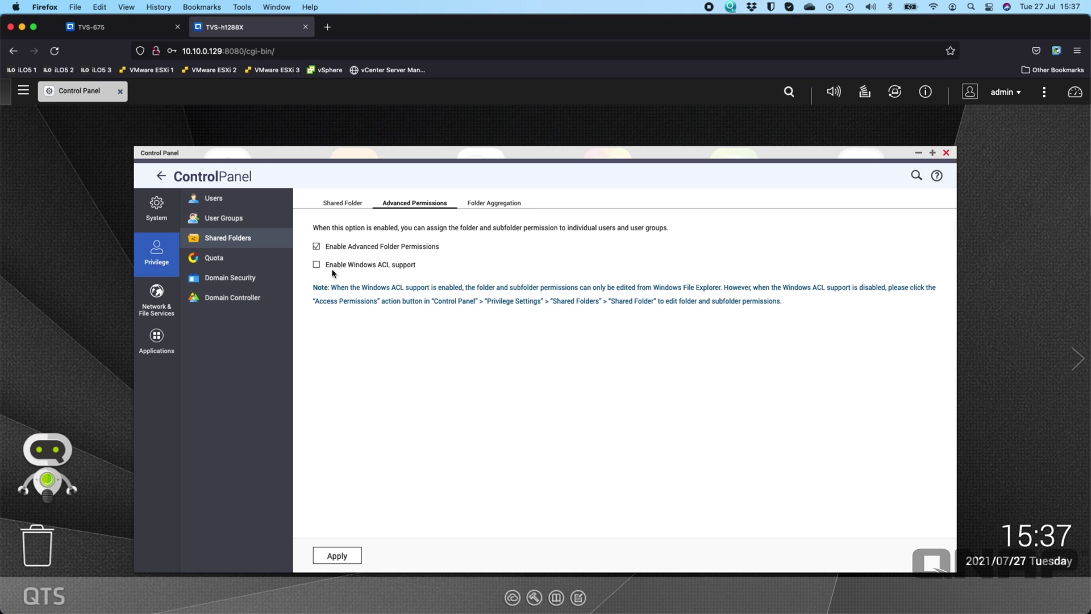
Reopen Public's permission editor, read the Special Permission note, and expand the Public folder tree
click(340, 206)
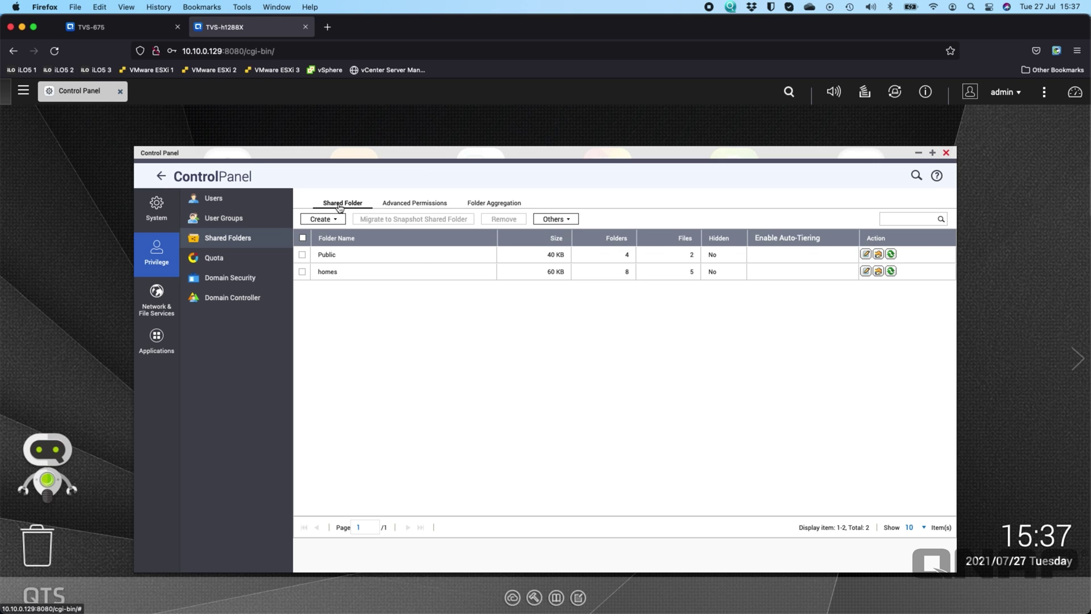
click(878, 255)
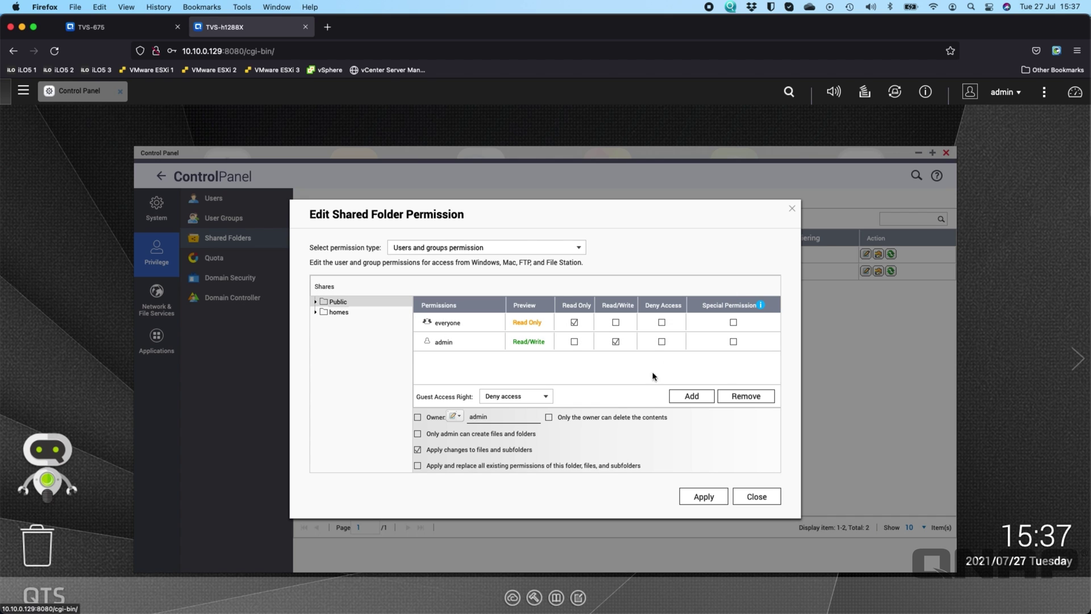
click(763, 306)
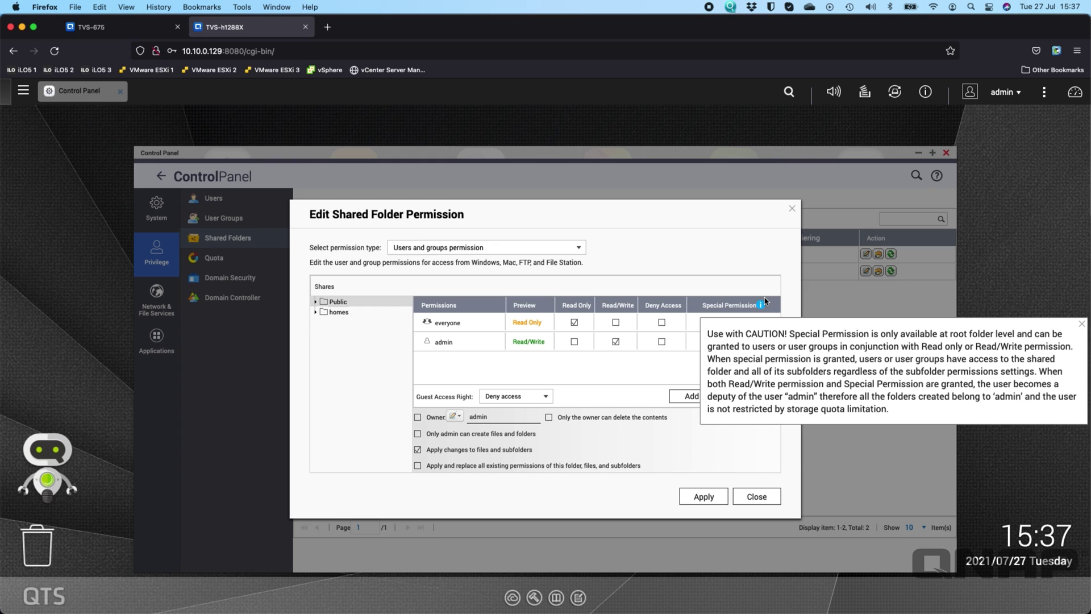
click(682, 277)
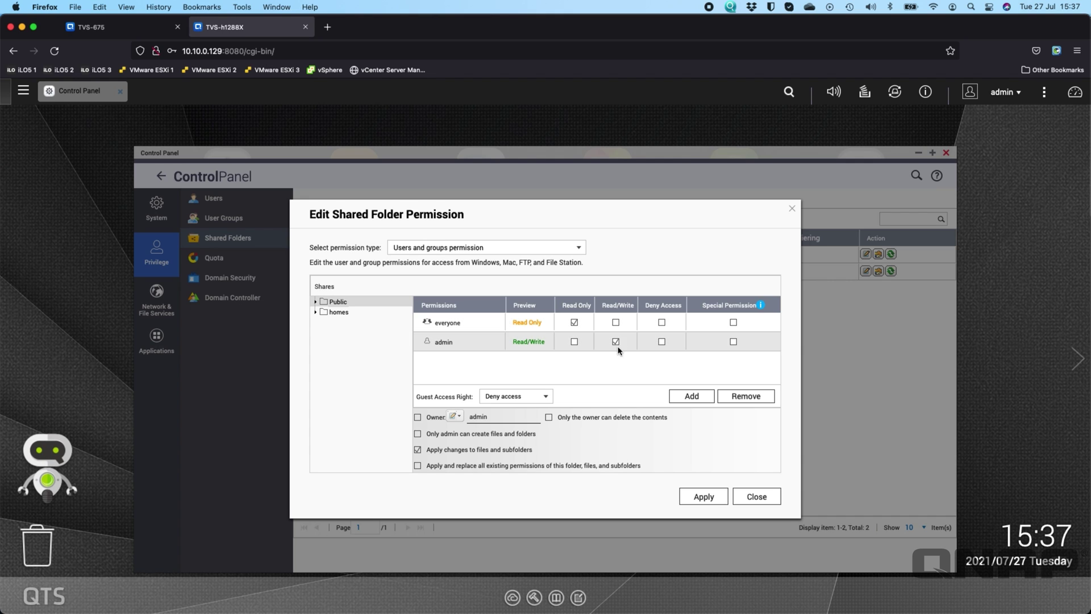
click(316, 302)
Expand Sub-folder 1 and select Sub-folder 2's permissions, discarding unapplied changes along the way
click(325, 332)
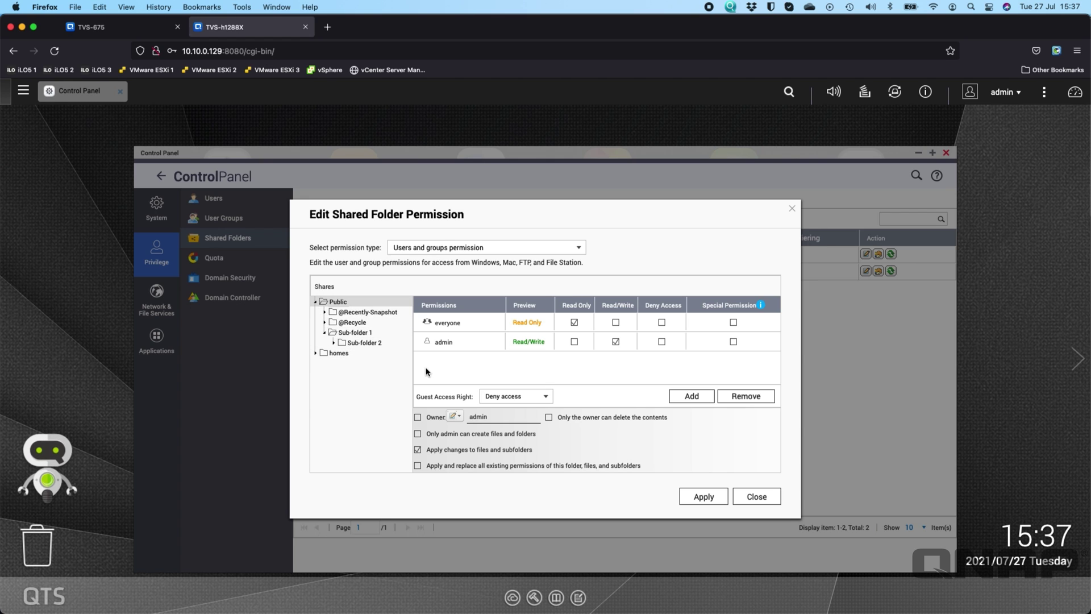
click(368, 344)
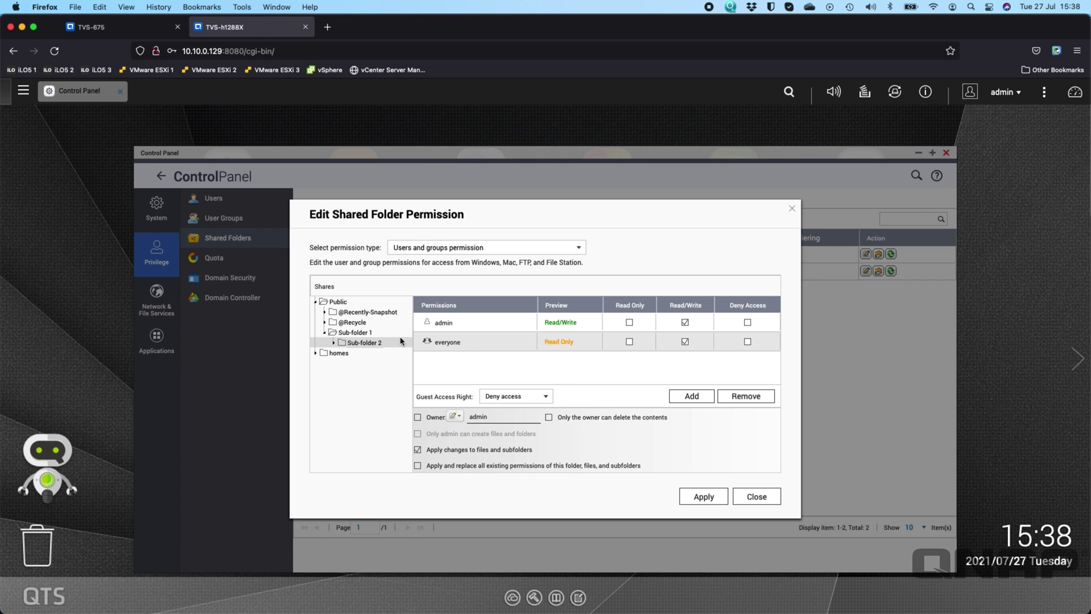
click(357, 334)
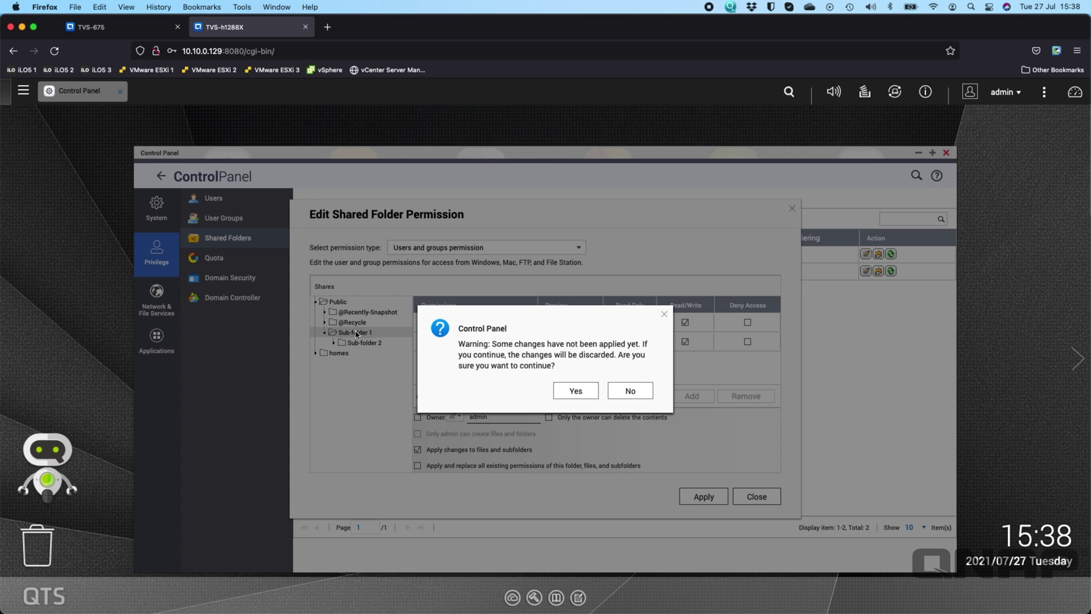
click(576, 391)
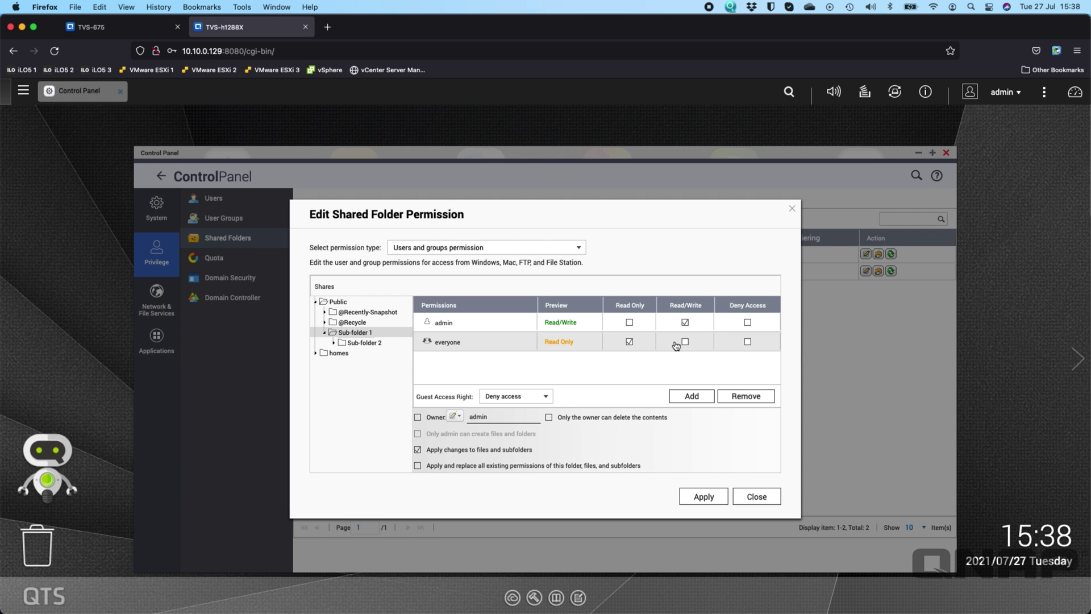
click(367, 343)
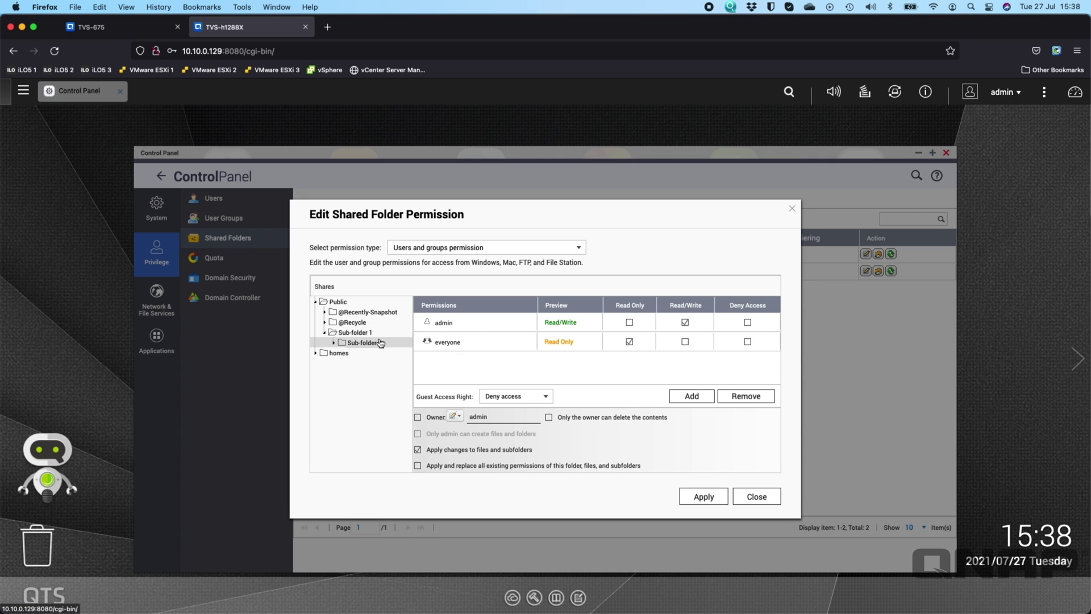
Grant everyone Read/Write on Sub-folder 2, apply it, and check Sub-folder 1 stays Read Only
click(686, 342)
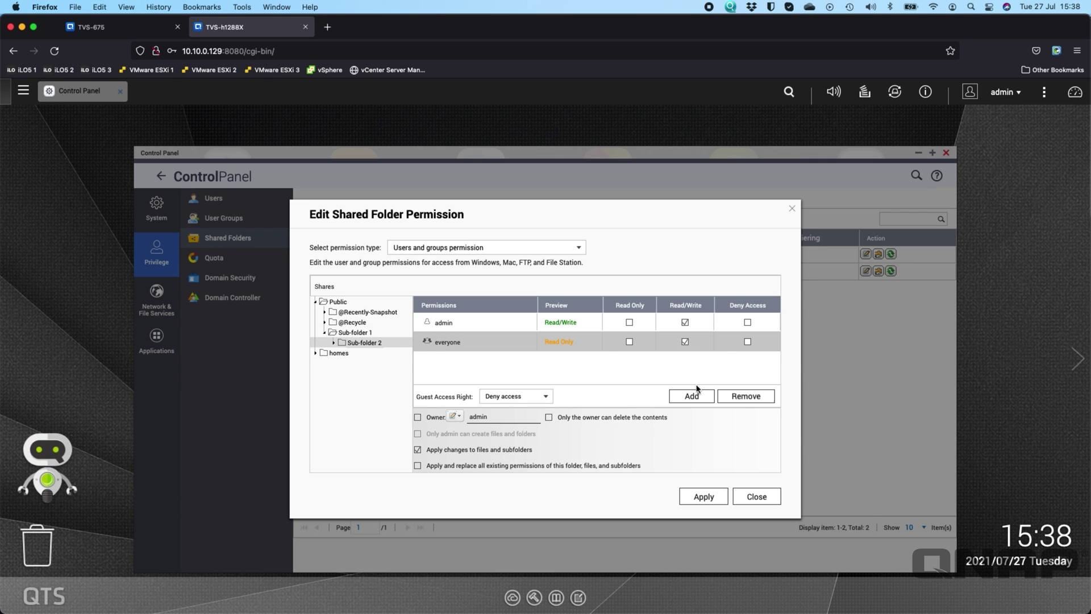
click(705, 497)
click(576, 407)
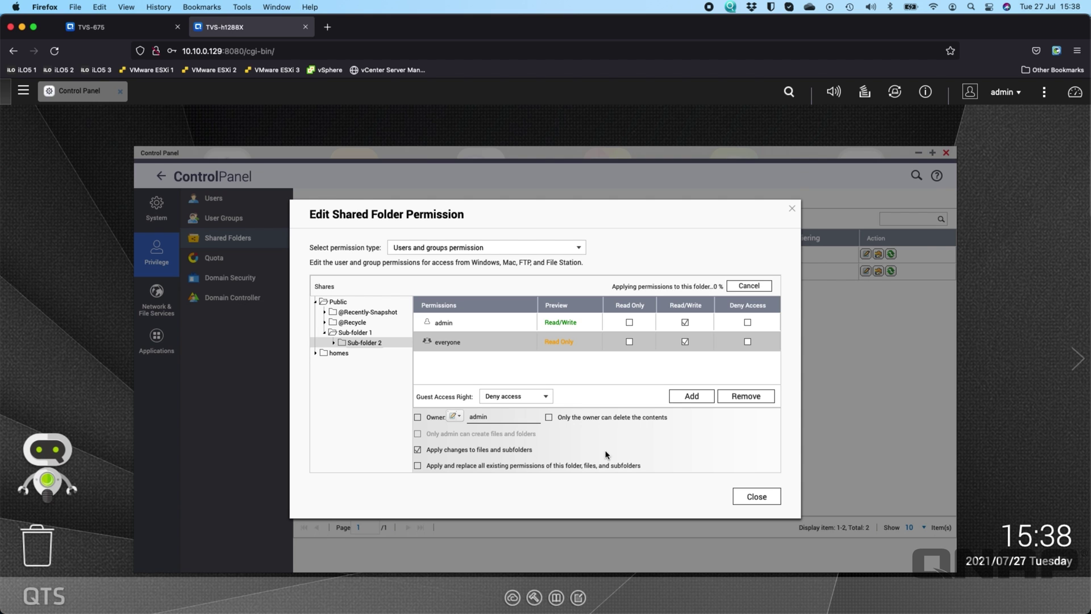
click(368, 334)
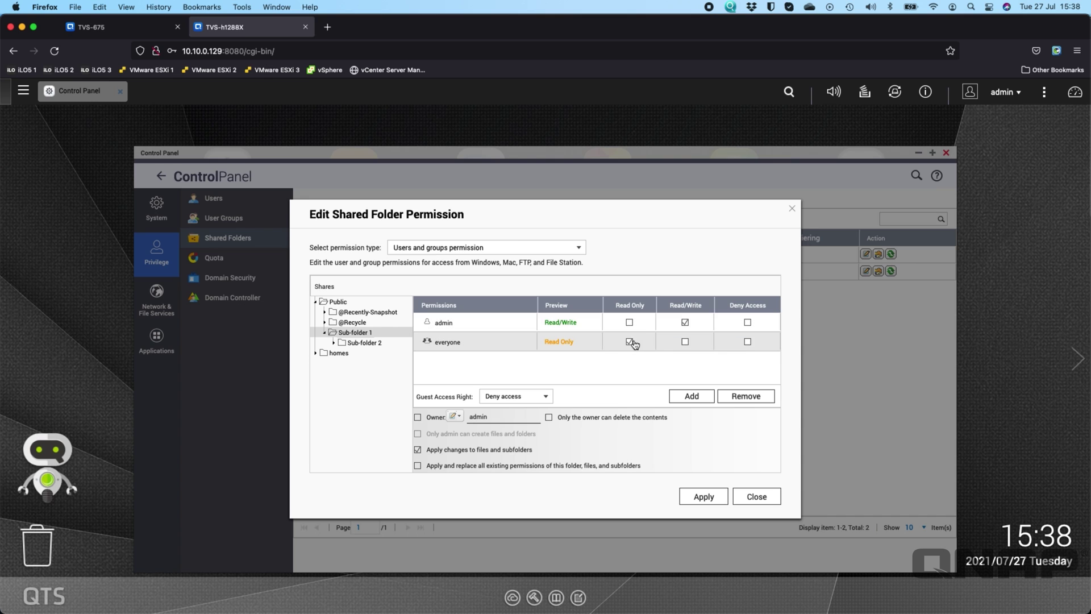
click(378, 343)
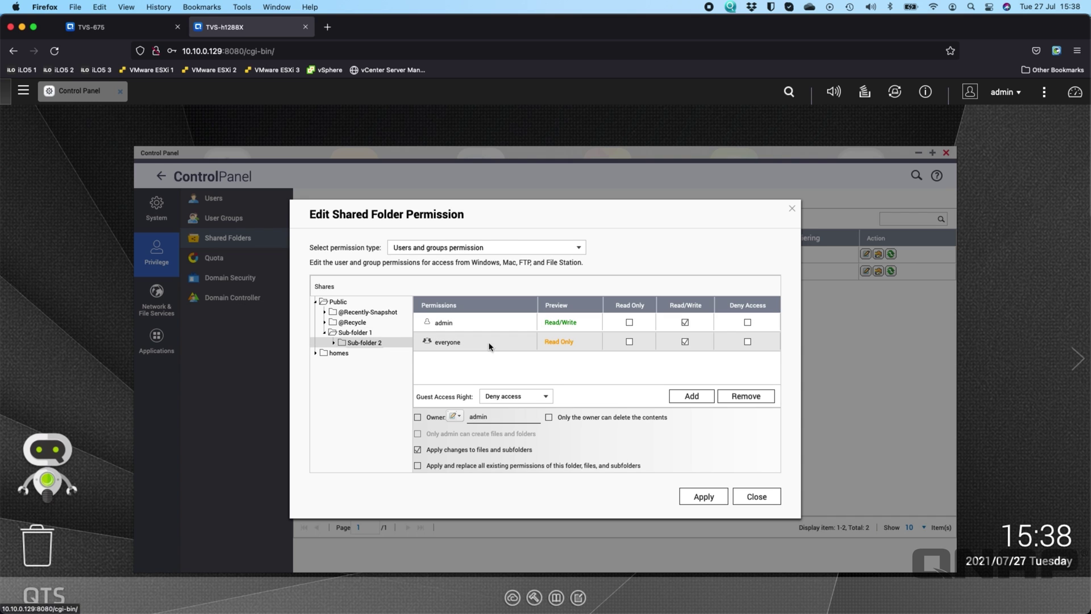
click(338, 302)
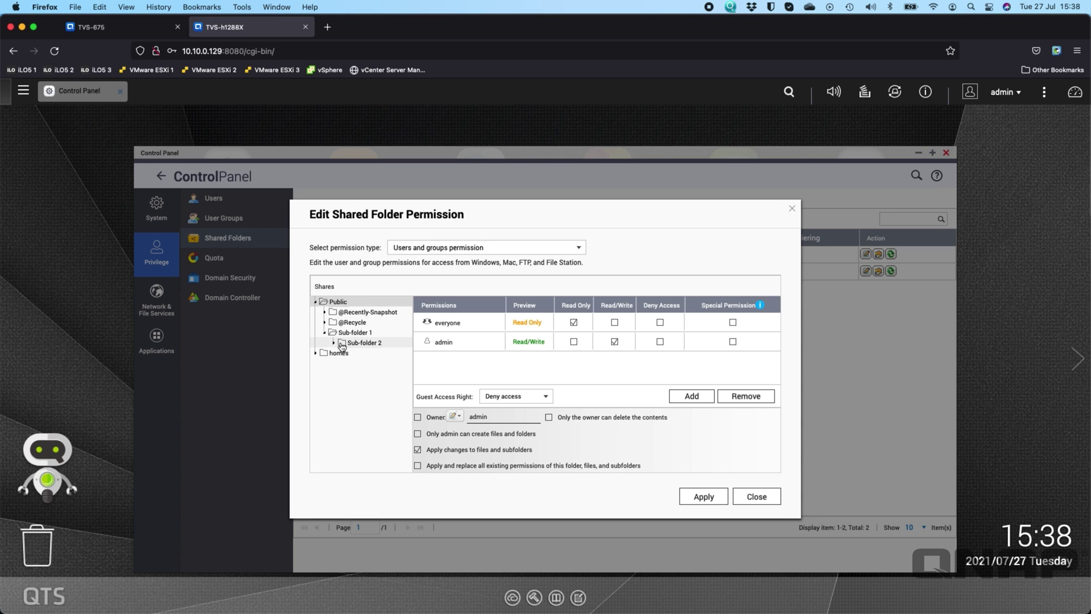
click(362, 344)
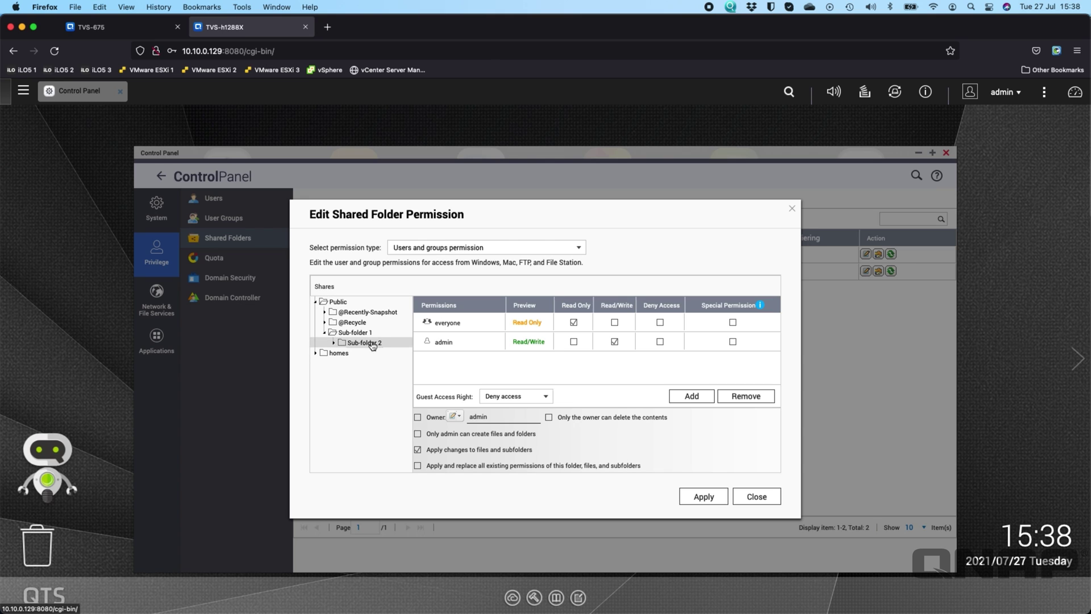